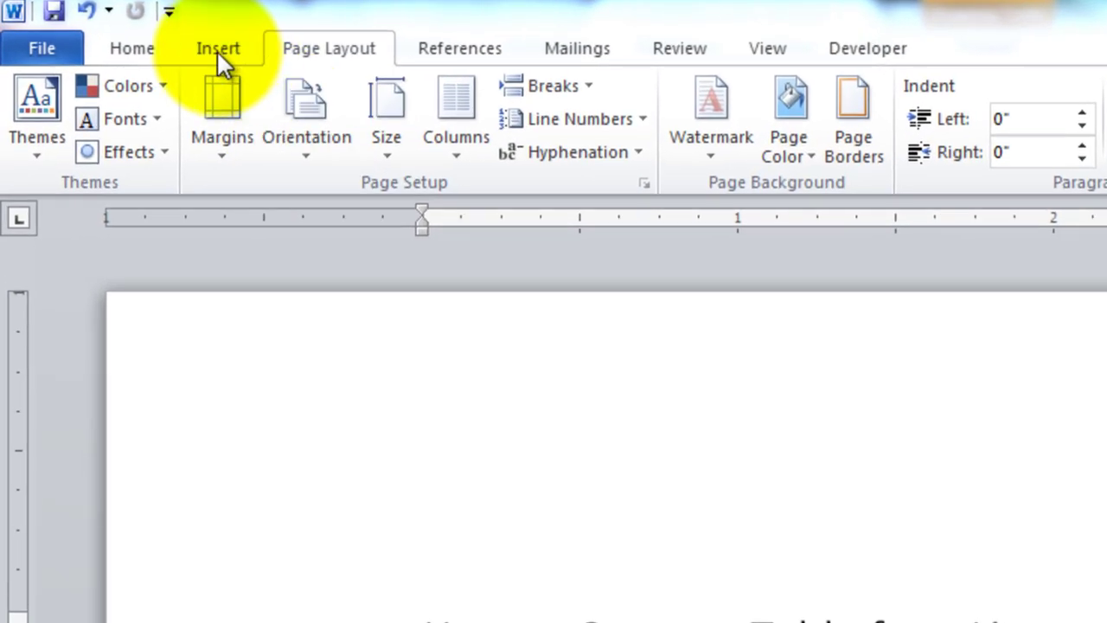
Insert a table of seven columns by three rows below the title.
left_click(216, 50)
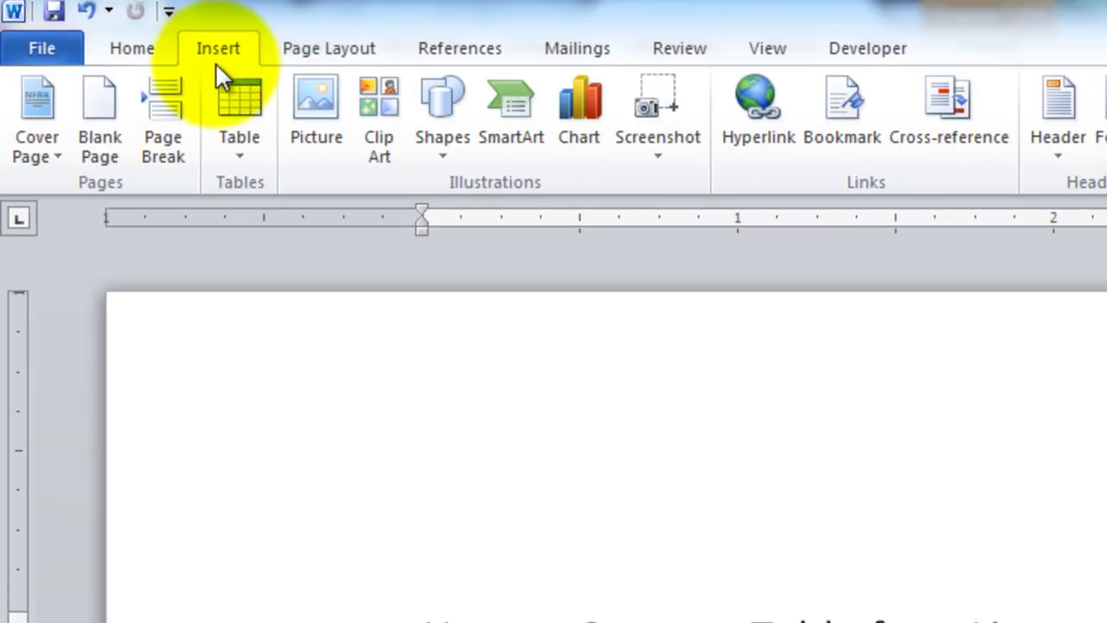
left_click(238, 132)
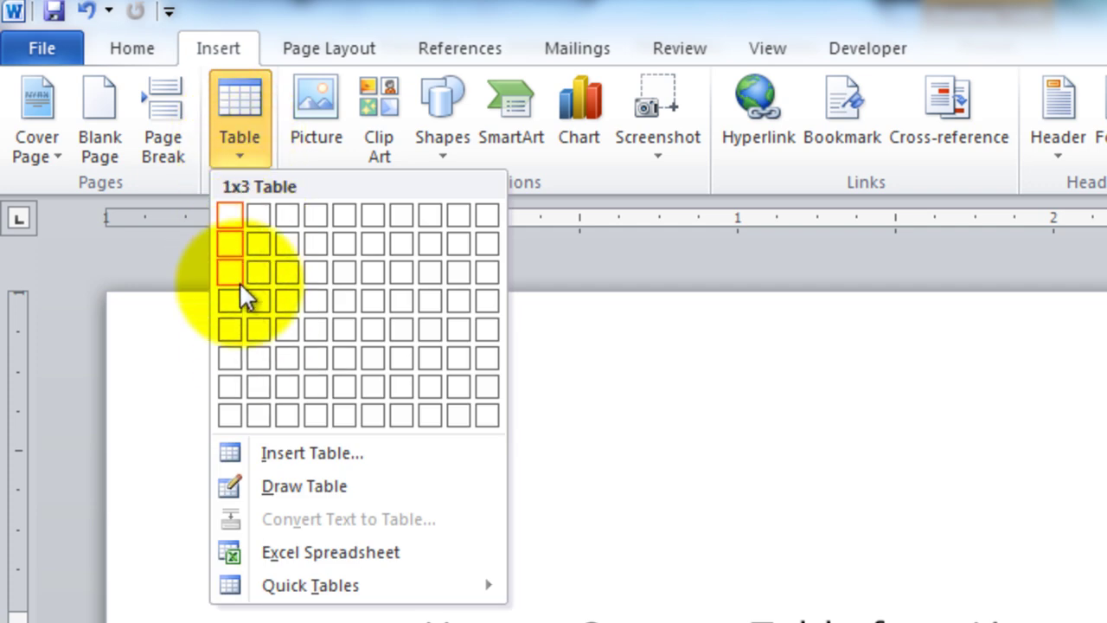
left_click(403, 276)
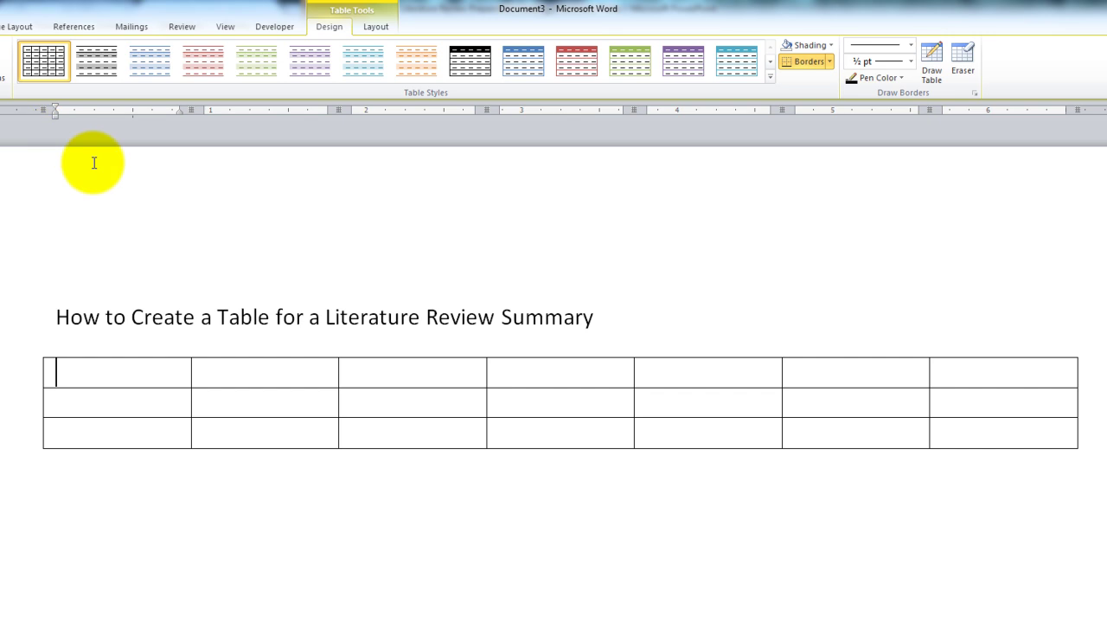
Add three more empty rows so the table has six rows.
left_click(1093, 401)
key("Return")
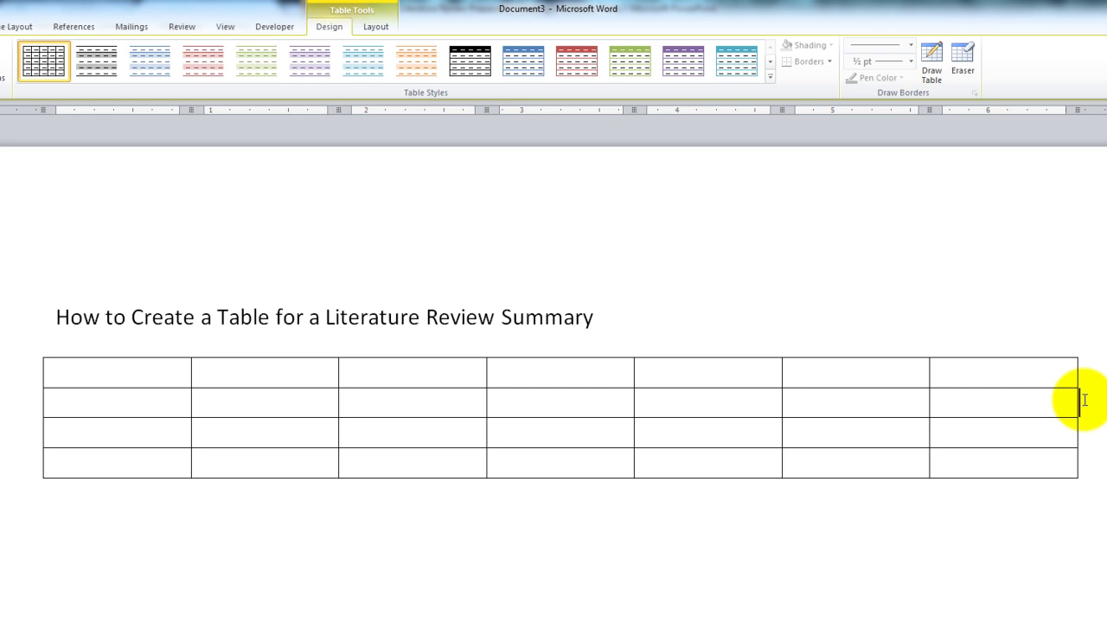
key("Return")
left_click(1084, 400)
key("Return")
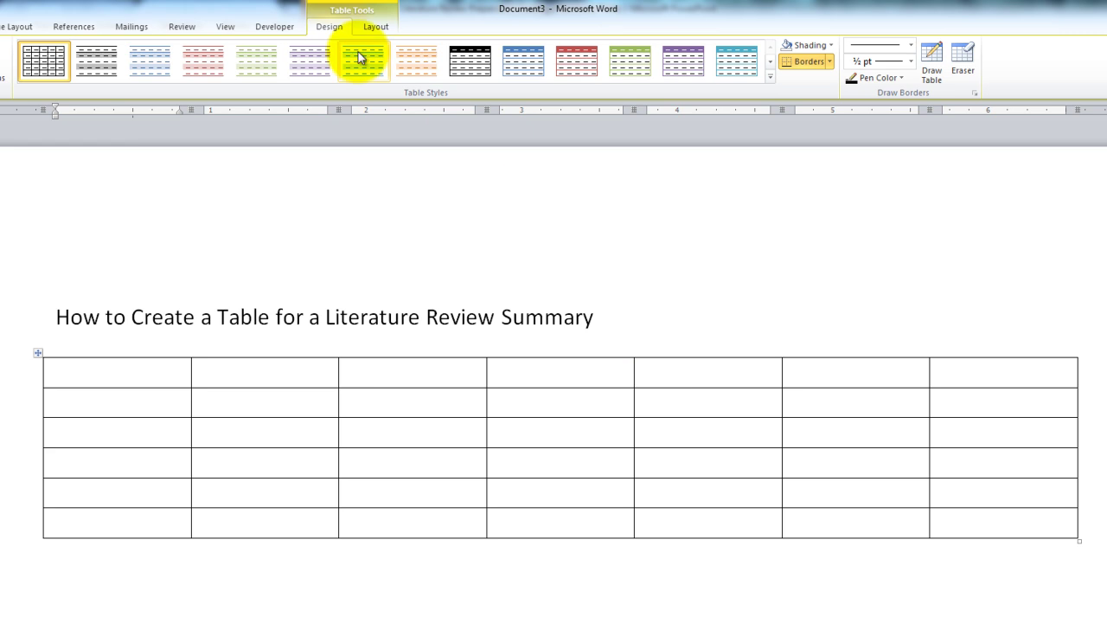
Browse the full Table Styles gallery under Table Tools Design, then close it without applying a style.
left_click(389, 27)
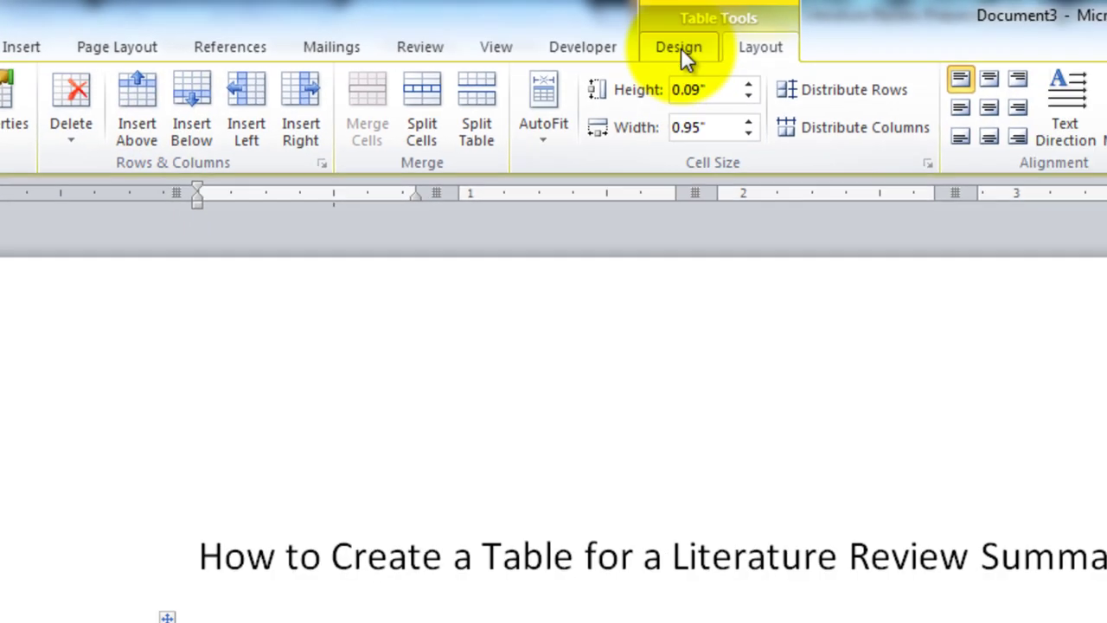
left_click(680, 47)
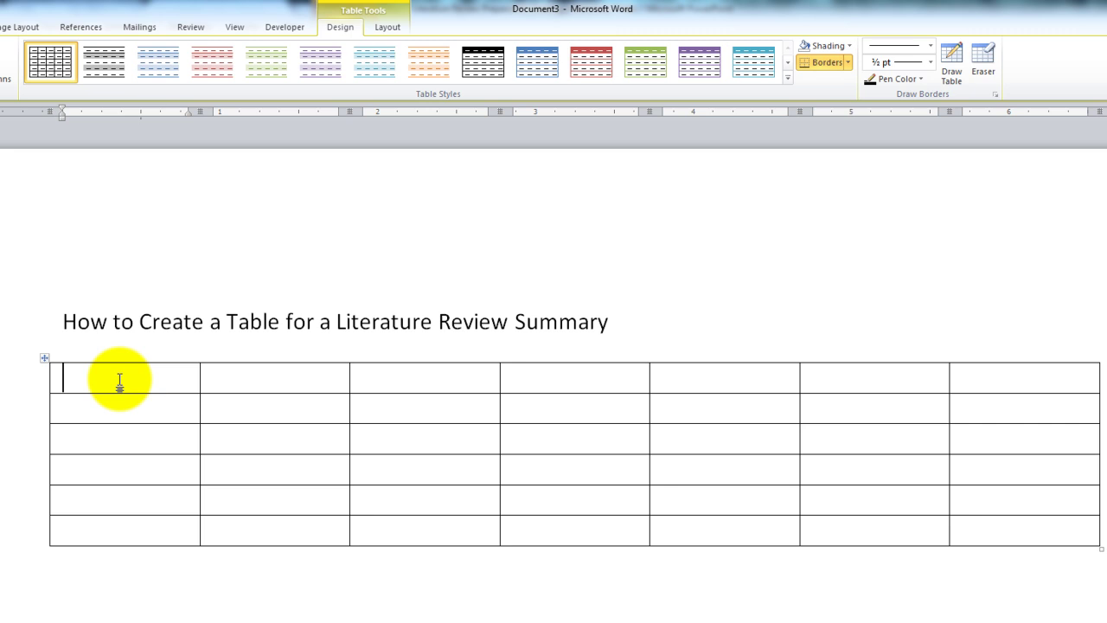
left_click(787, 77)
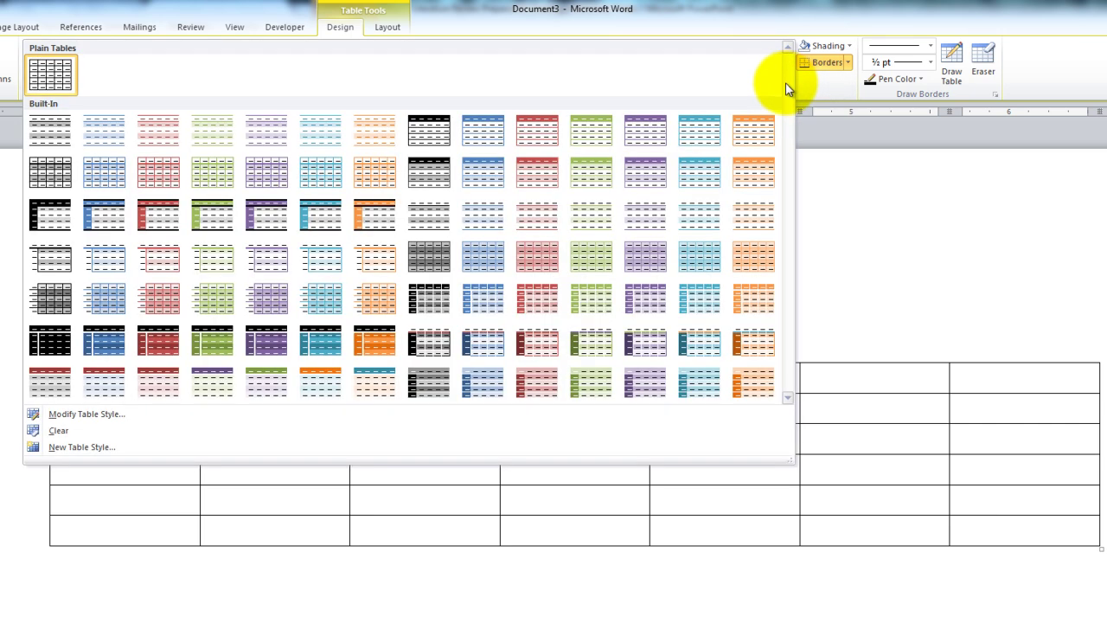
left_click(901, 292)
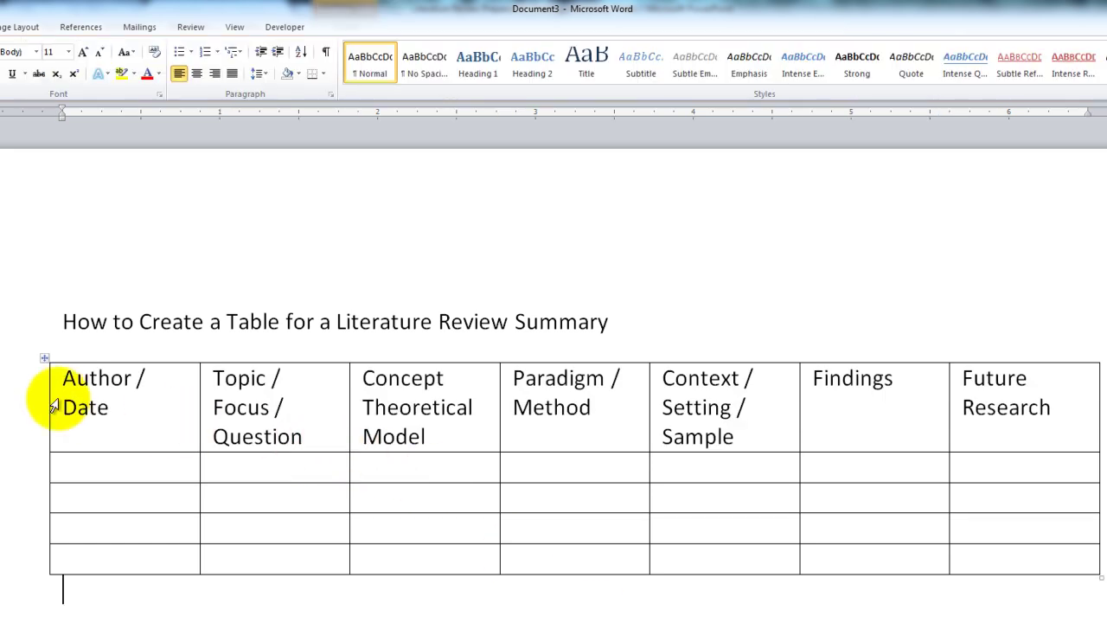
Make the table's header row bold and centred.
left_click(7, 394)
key("ctrl+e")
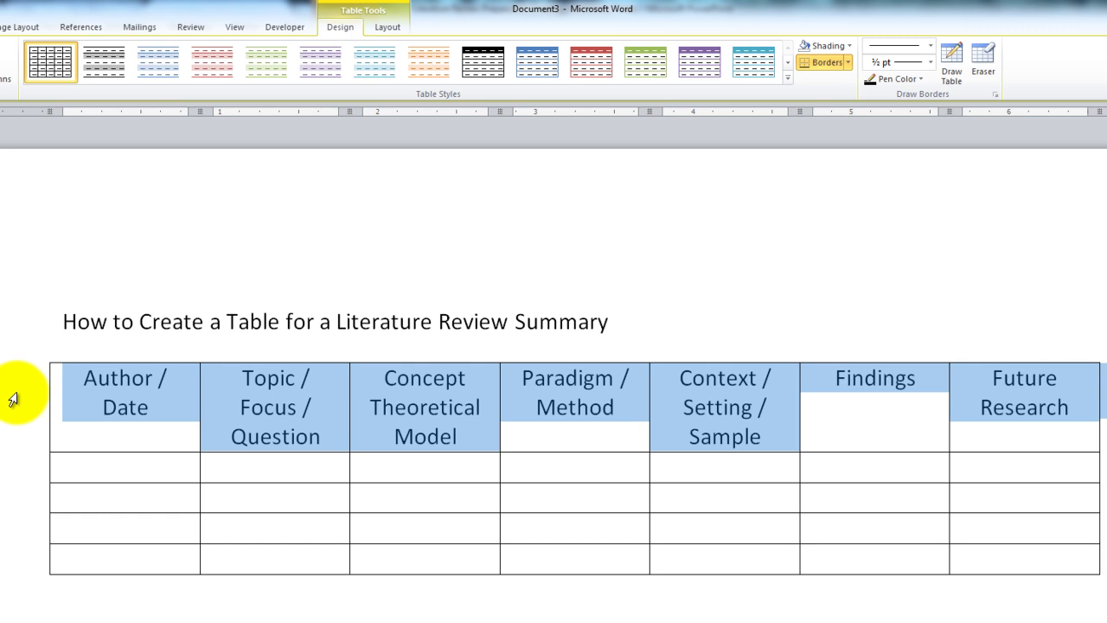
key("ctrl+b")
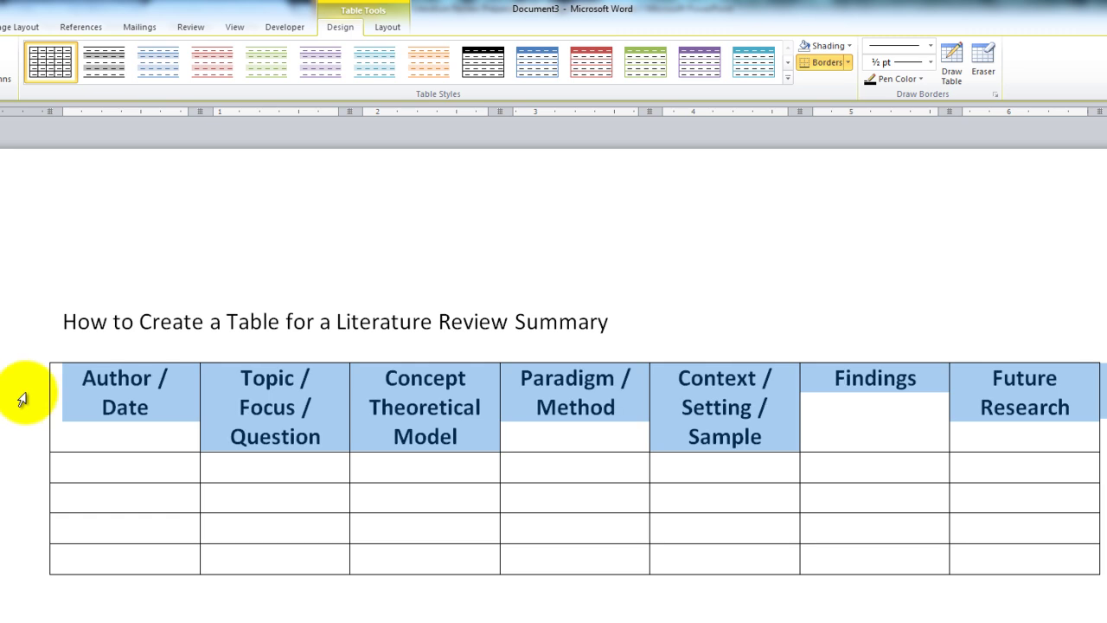
left_click(275, 417)
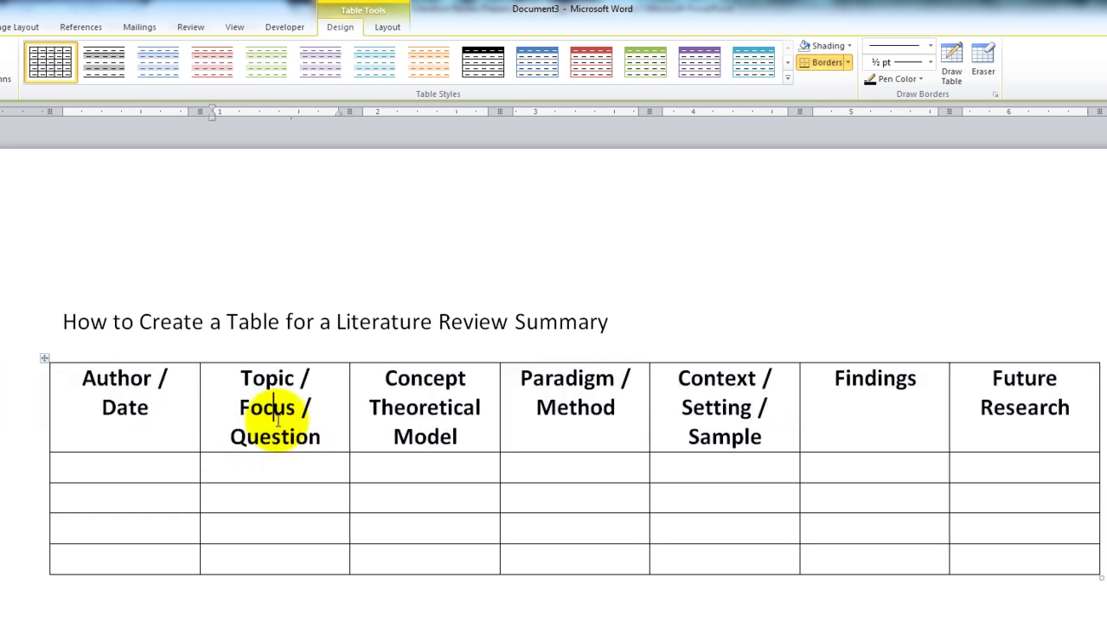
Set the whole document to Times New Roman 12 pt and centre the title.
key("ctrl+a")
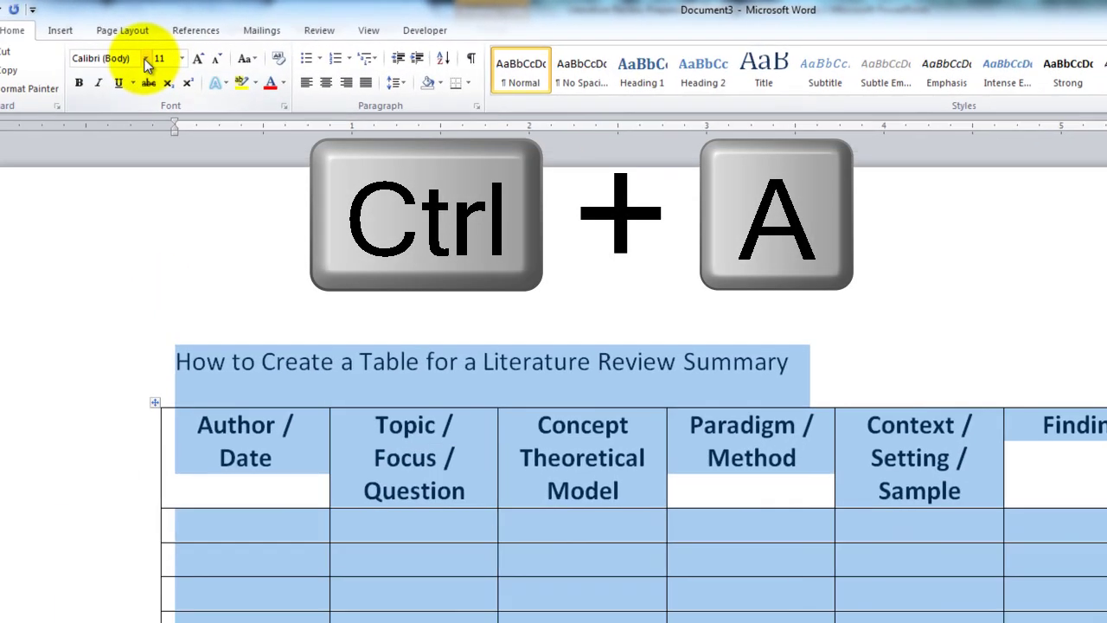
left_click(36, 52)
left_click(176, 158)
left_click(209, 61)
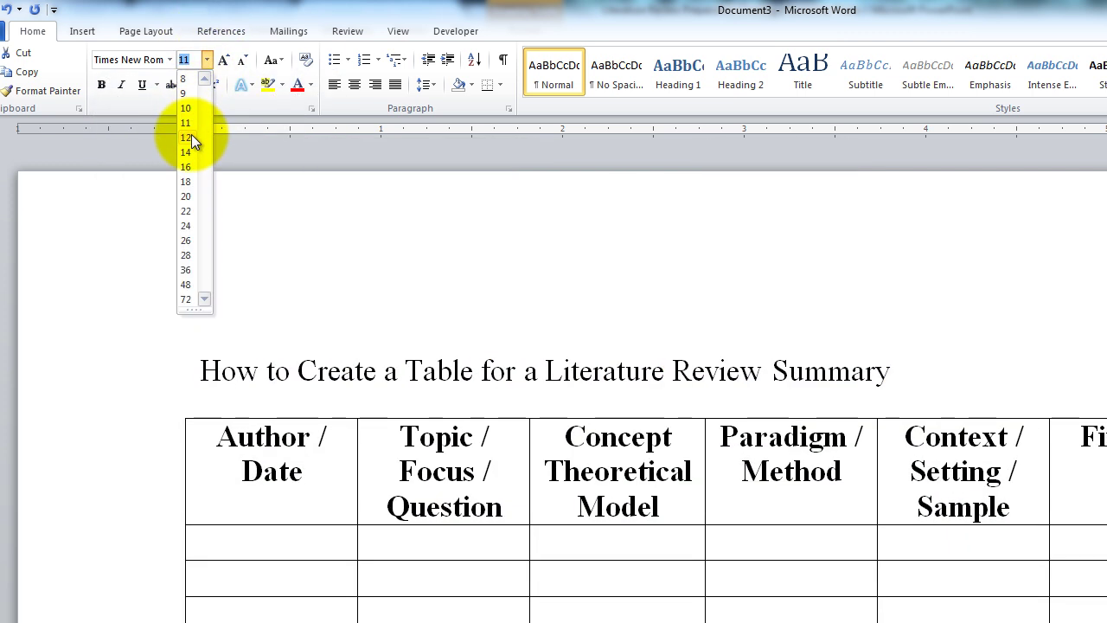
left_click(191, 136)
key("ctrl+e")
left_click(716, 374)
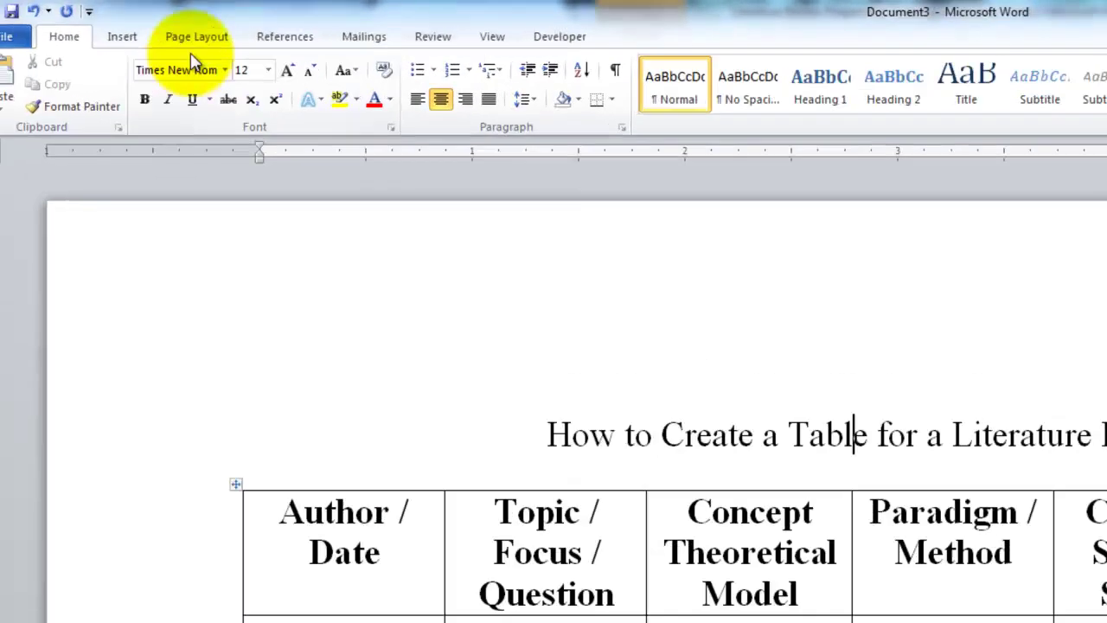
Switch the page to landscape orientation with Narrow 0.5" margins.
left_click(81, 22)
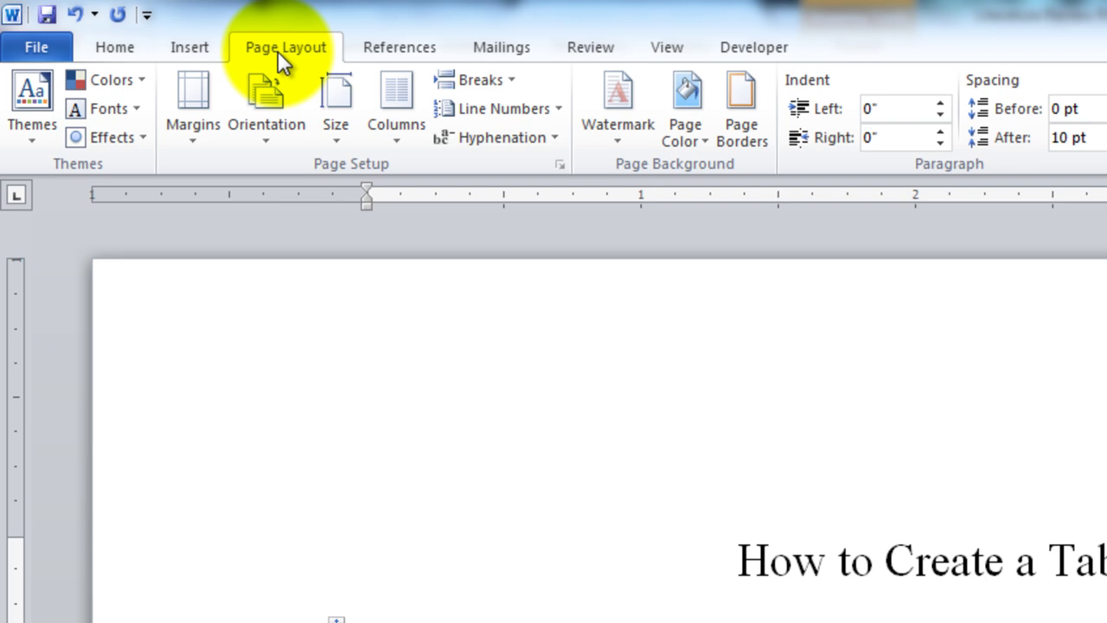
left_click(255, 117)
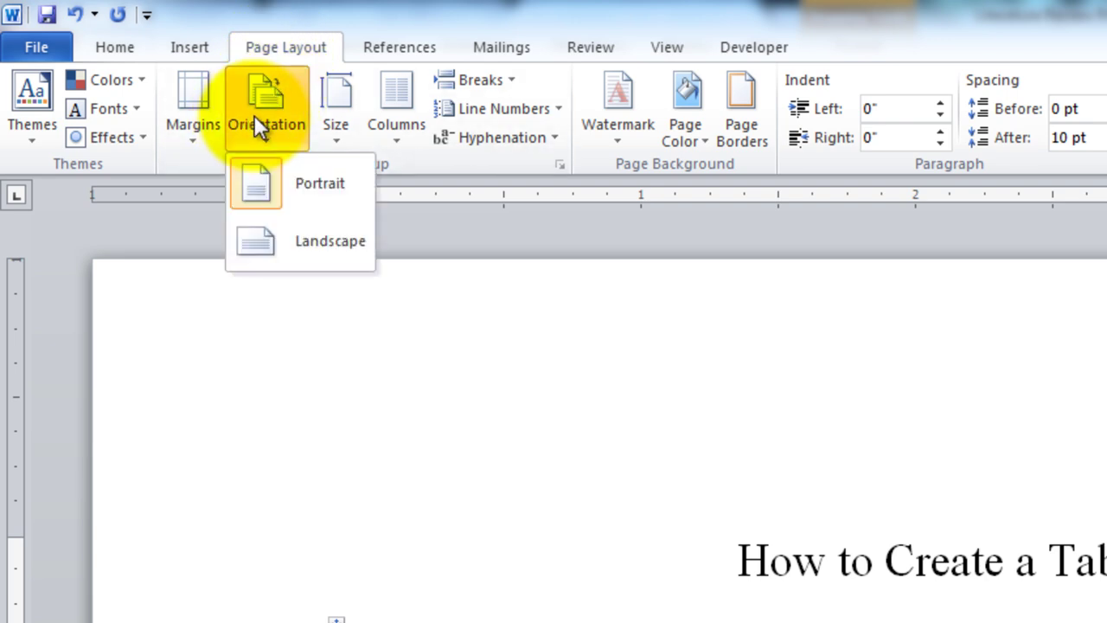
left_click(259, 239)
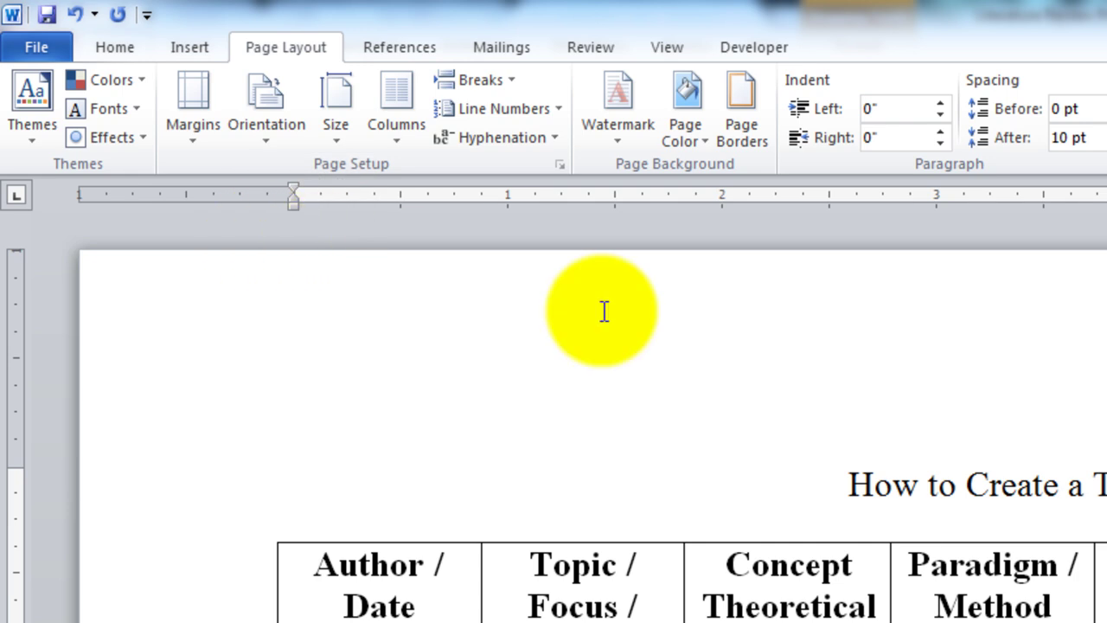
left_click(179, 132)
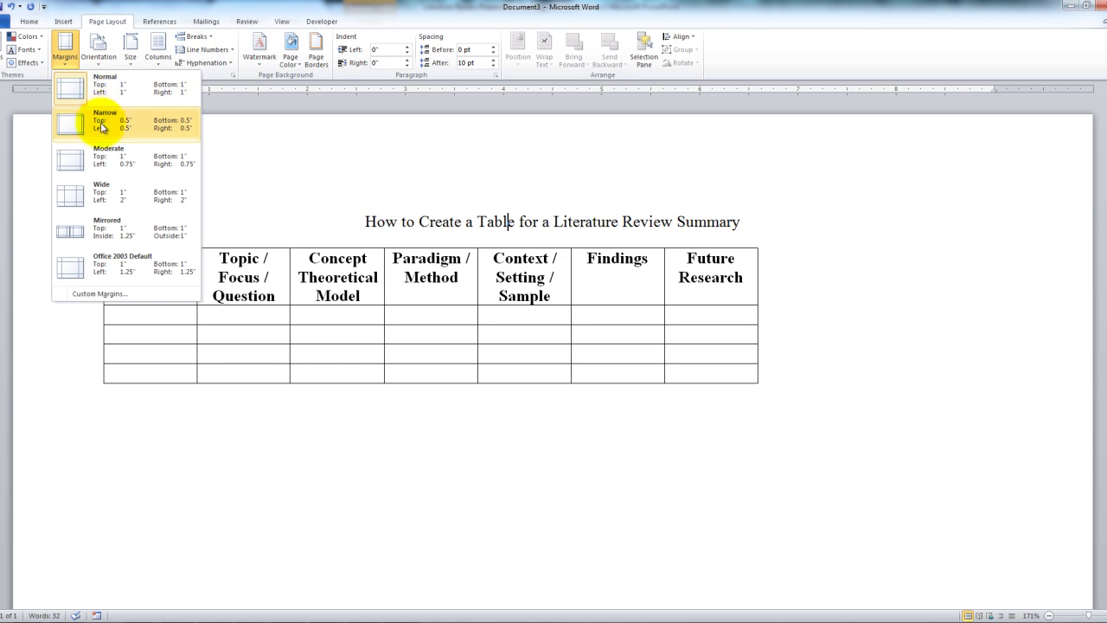
left_click(101, 126)
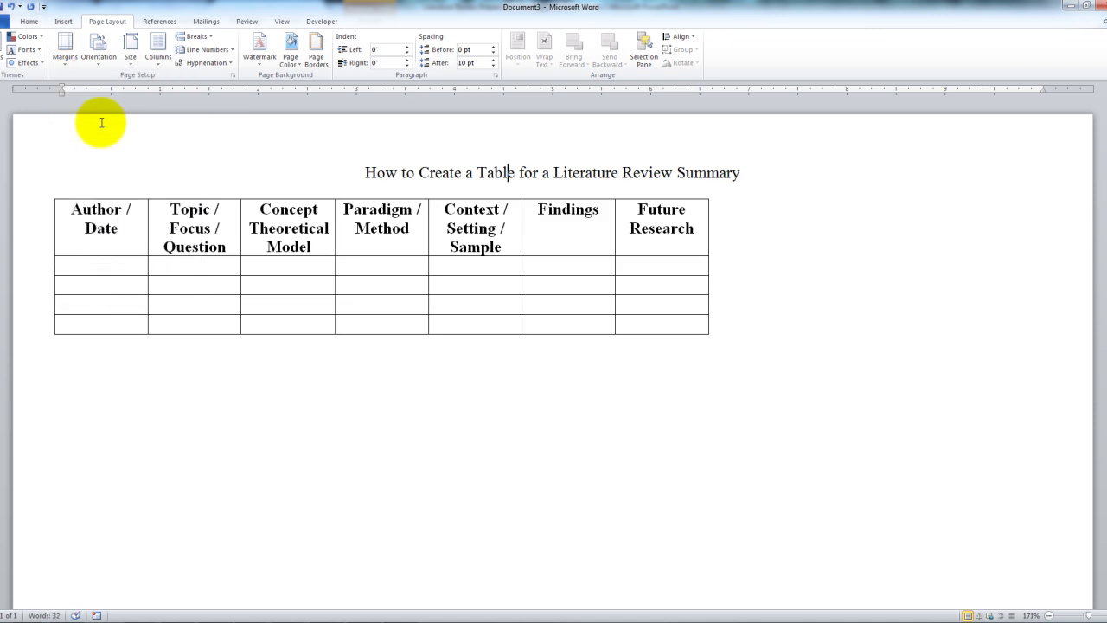
Apply AutoFit Window to the table so it spans the full landscape page width.
left_click(92, 227)
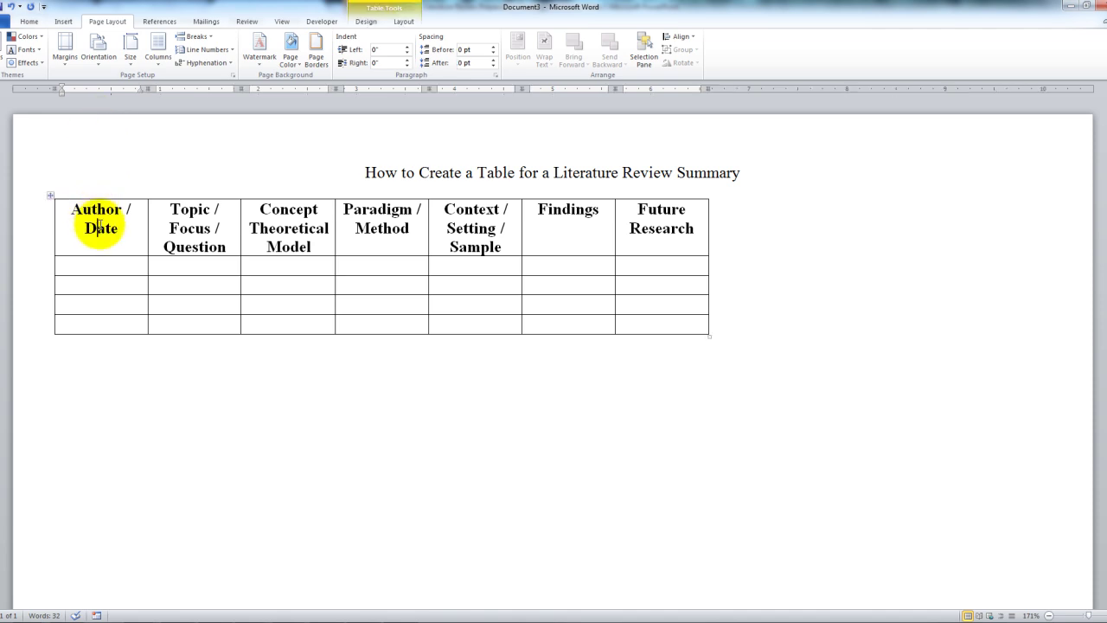
left_click(366, 23)
left_click(404, 21)
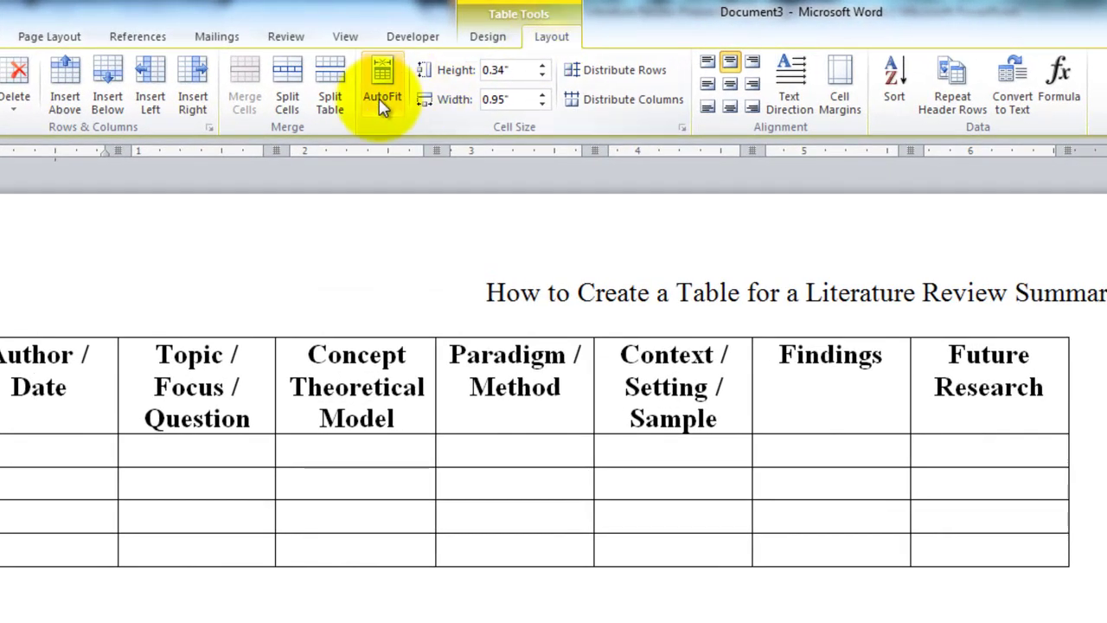
left_click(383, 105)
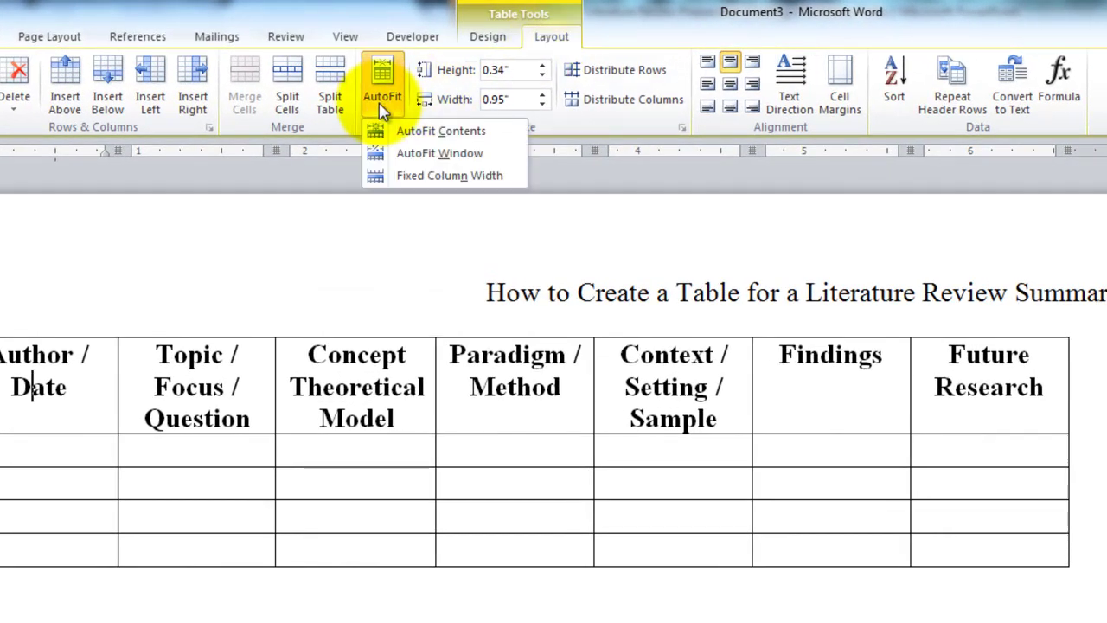
left_click(433, 156)
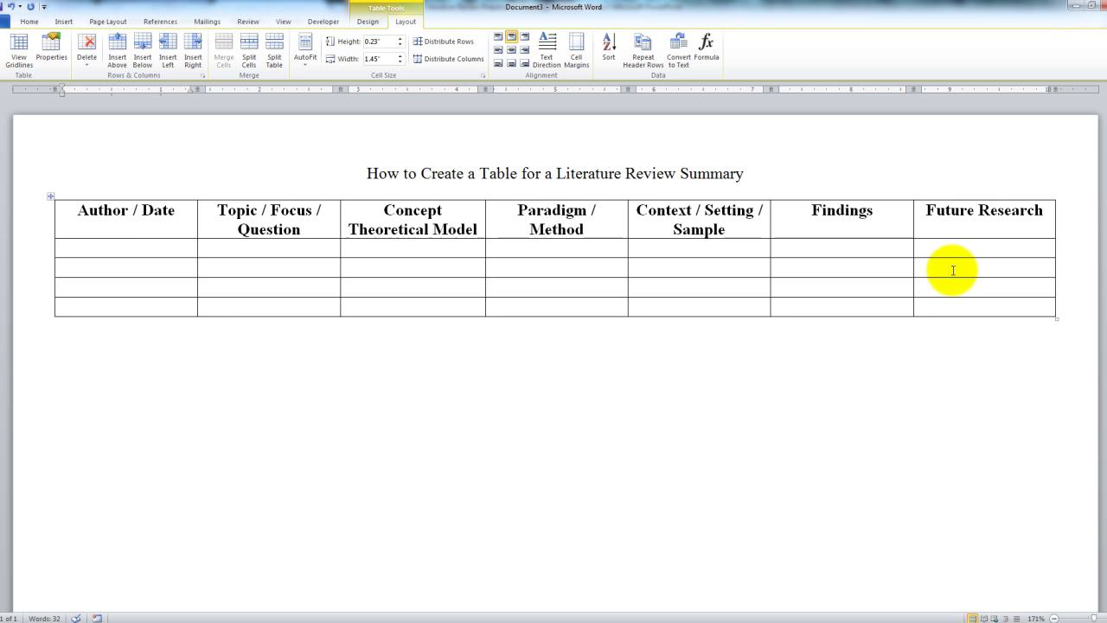
Paste the 2011 nosocomial-infection study into the first data row and AutoFit columns to contents.
key("ctrl+v")
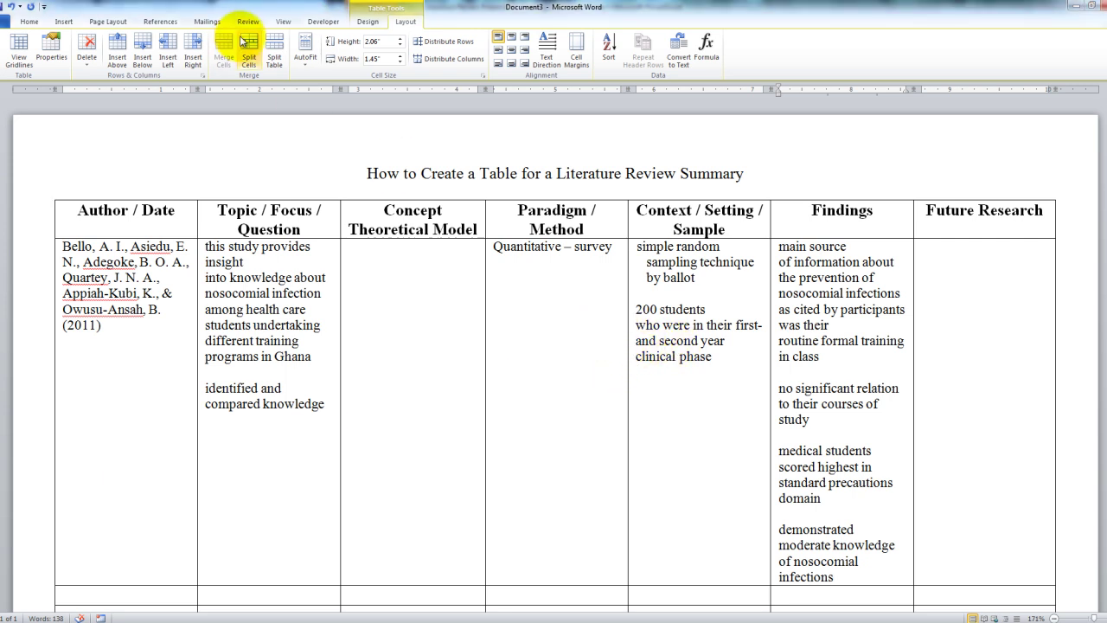
left_click(302, 55)
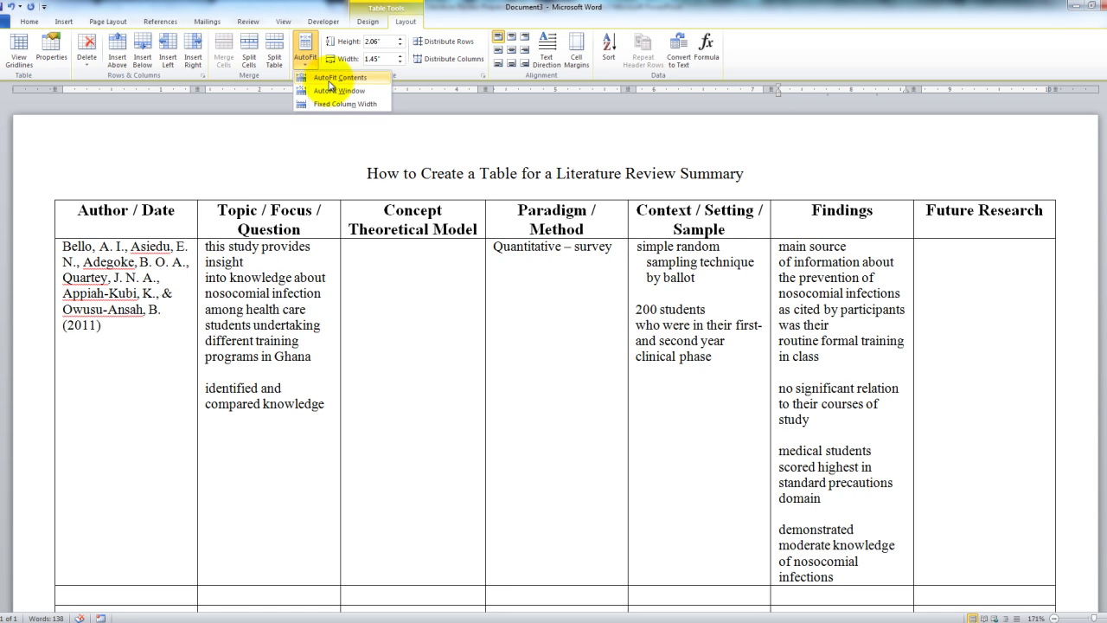
left_click(334, 79)
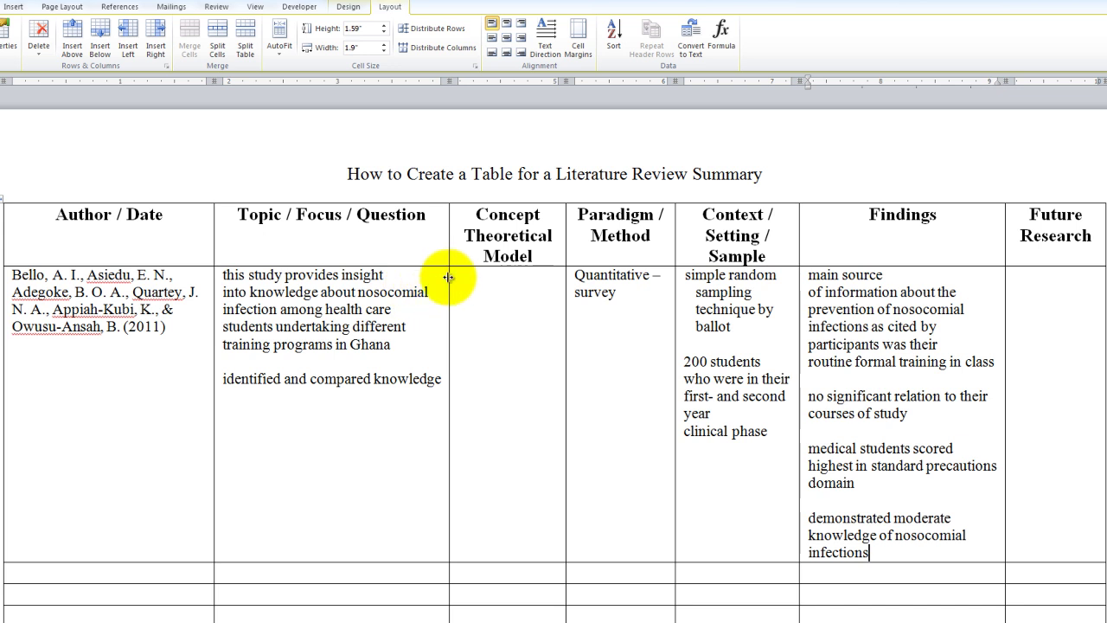
Narrow the Topic column to widen Concept Theoretical Model, undoing a stray single-cell resize.
left_click_drag(448, 276, 397, 280)
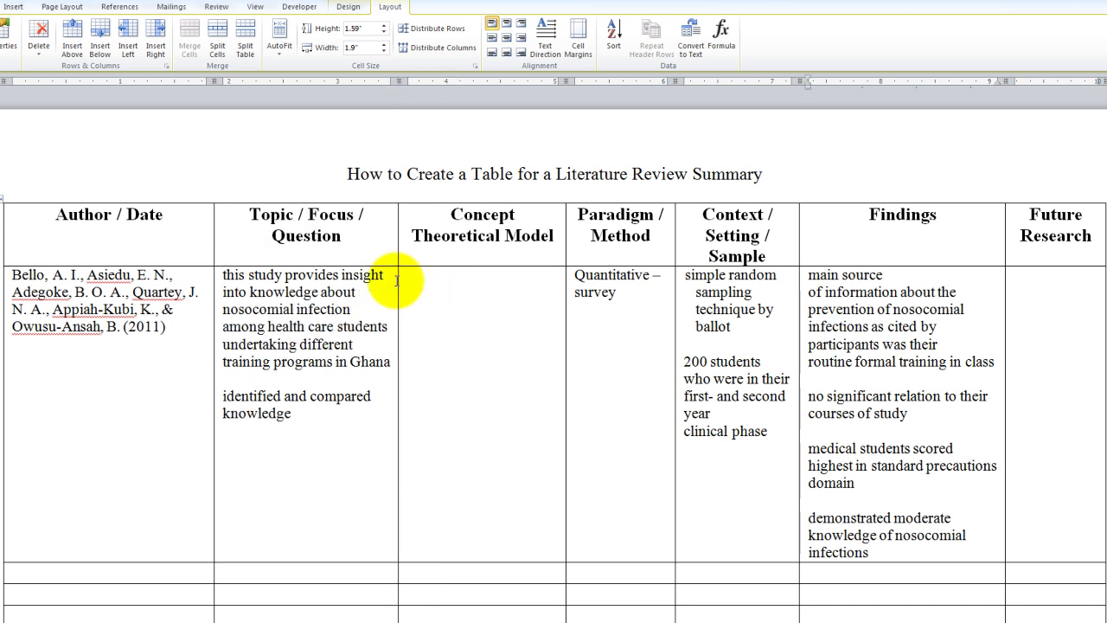
left_click(397, 278)
left_click_drag(398, 279, 385, 278)
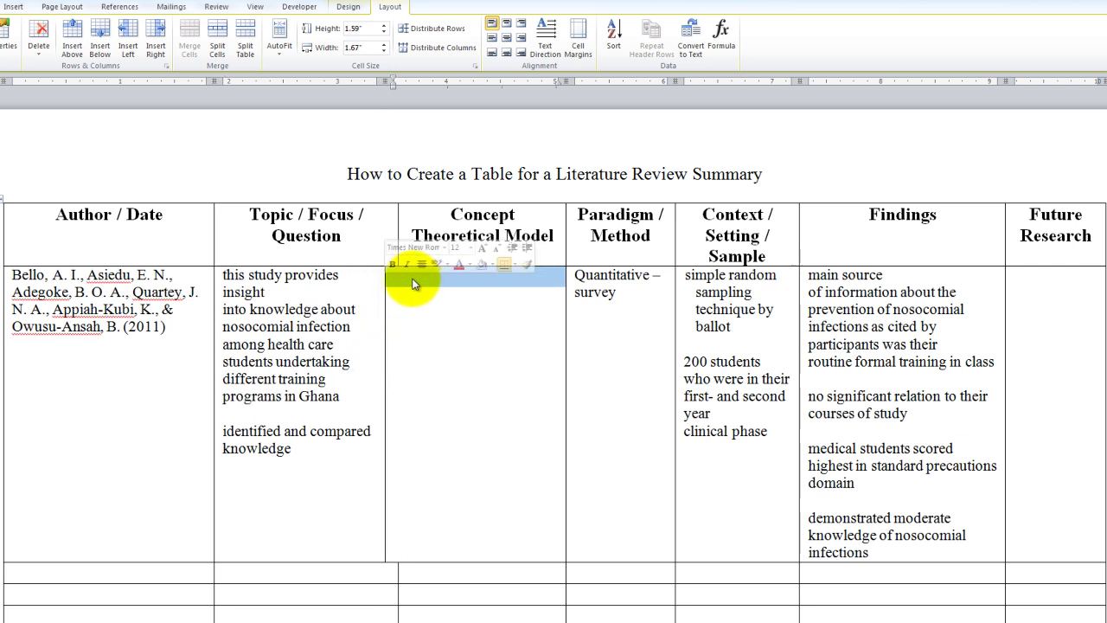
key("ctrl+z")
left_click(397, 280)
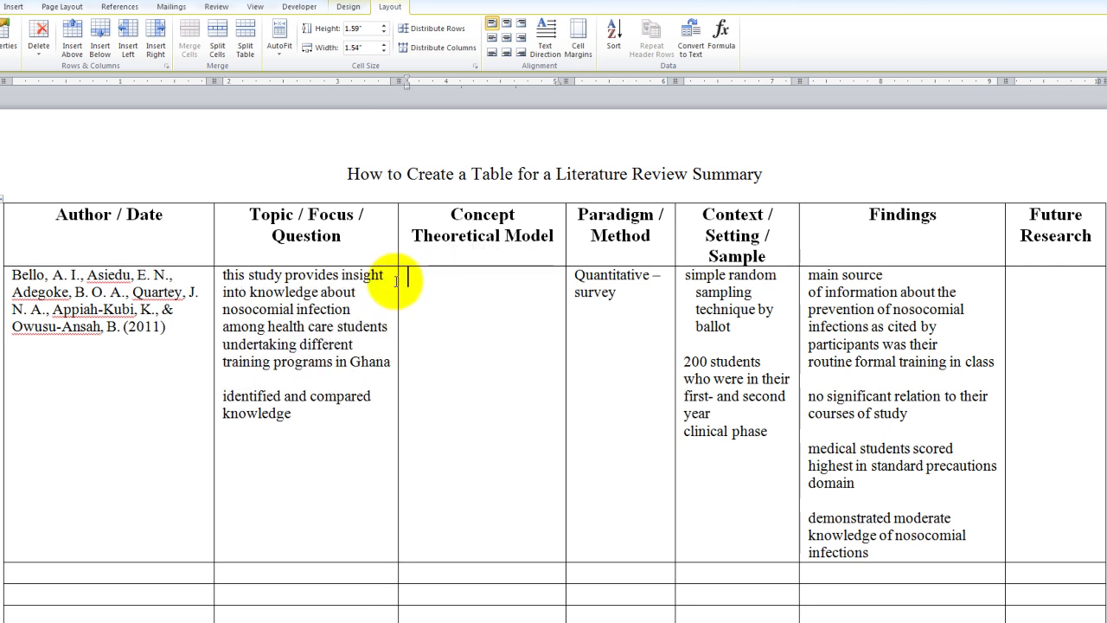
left_click_drag(397, 280, 392, 280)
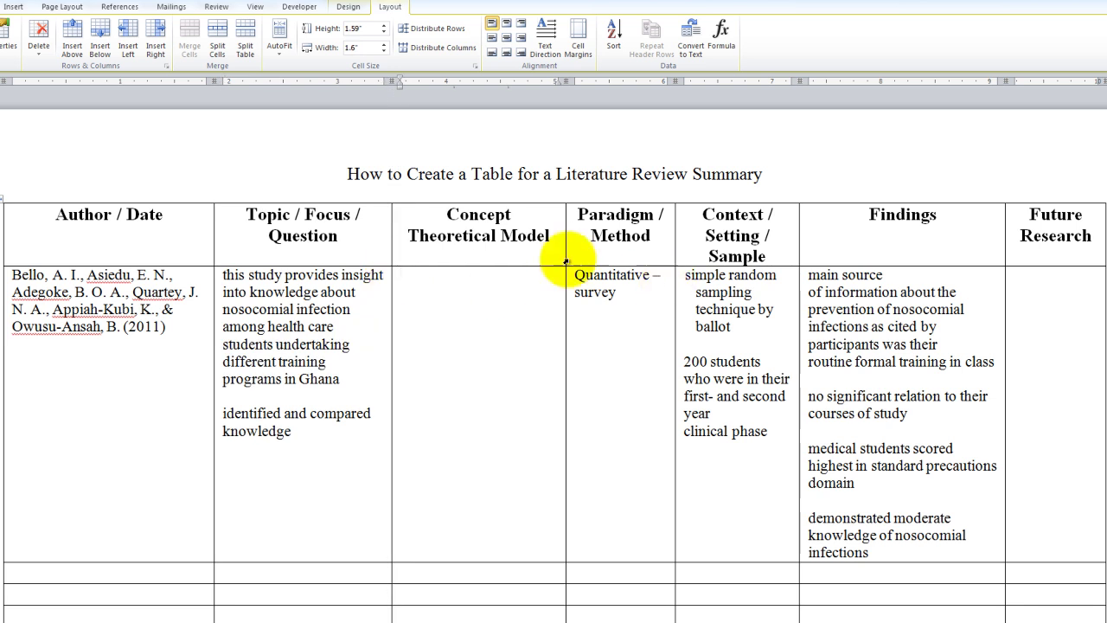
Rebalance the Concept, Paradigm / Method, Context, Author / Date and Findings column widths.
left_click_drag(565, 255, 534, 254)
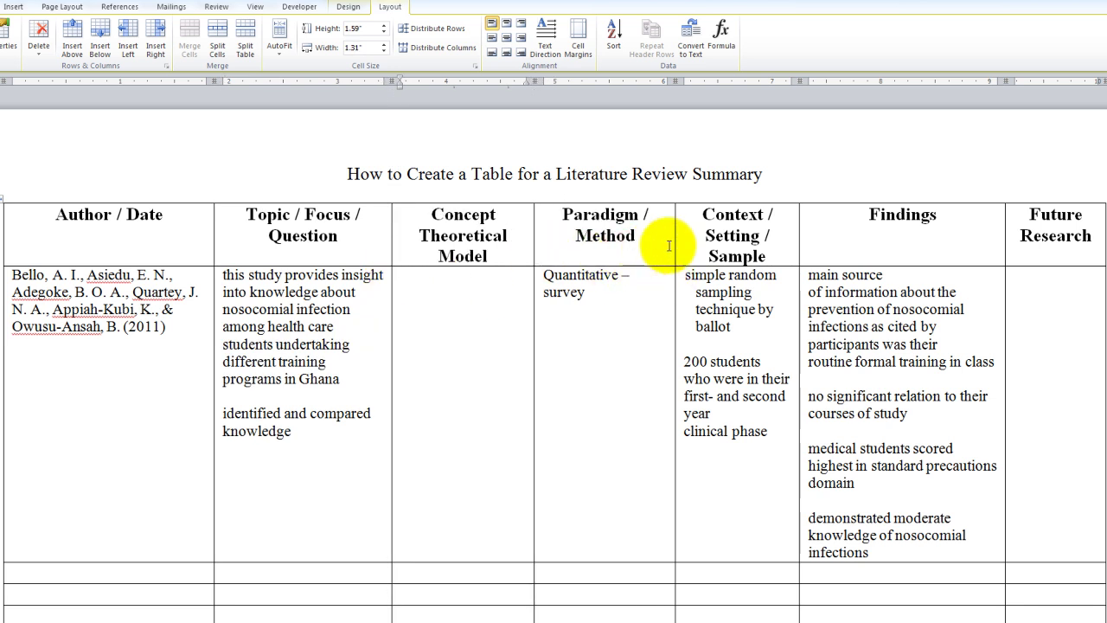
left_click_drag(674, 245, 642, 249)
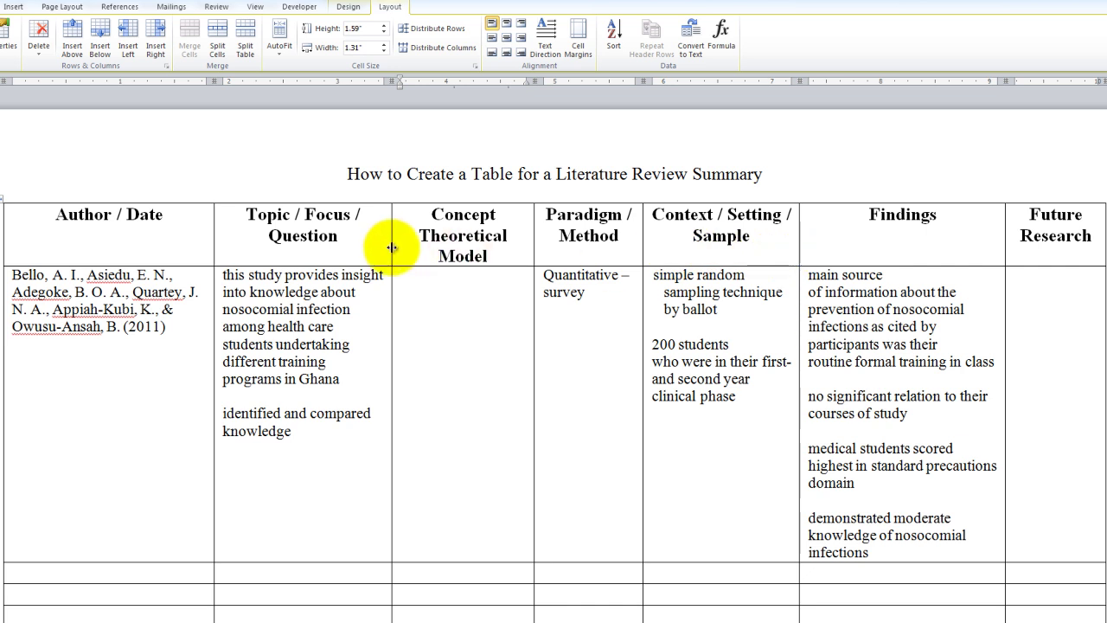
left_click_drag(392, 248, 371, 246)
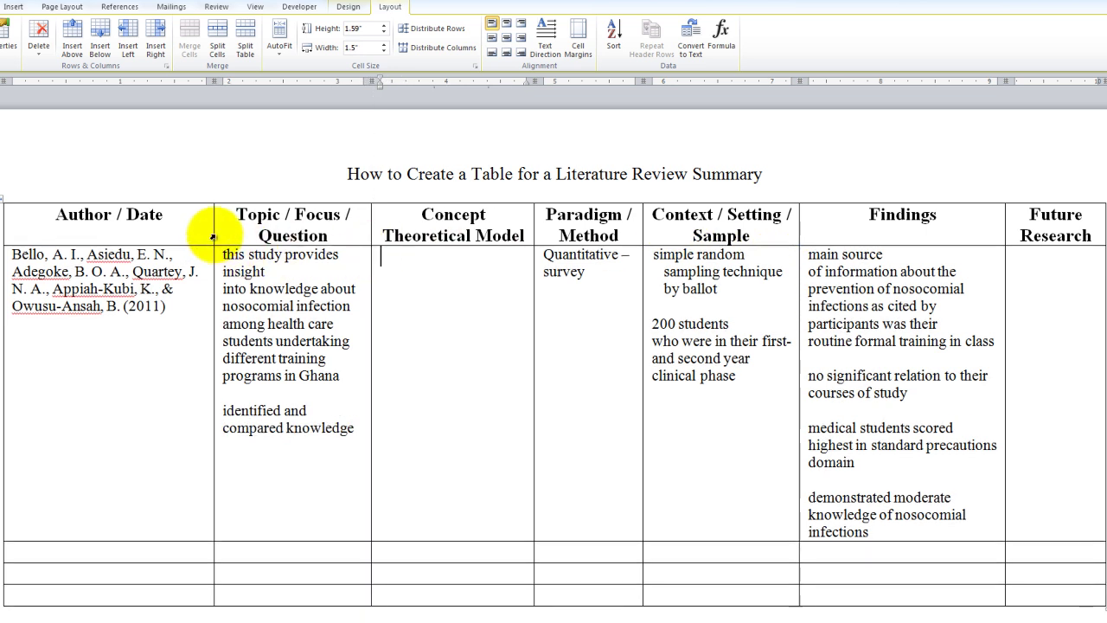
left_click(213, 233)
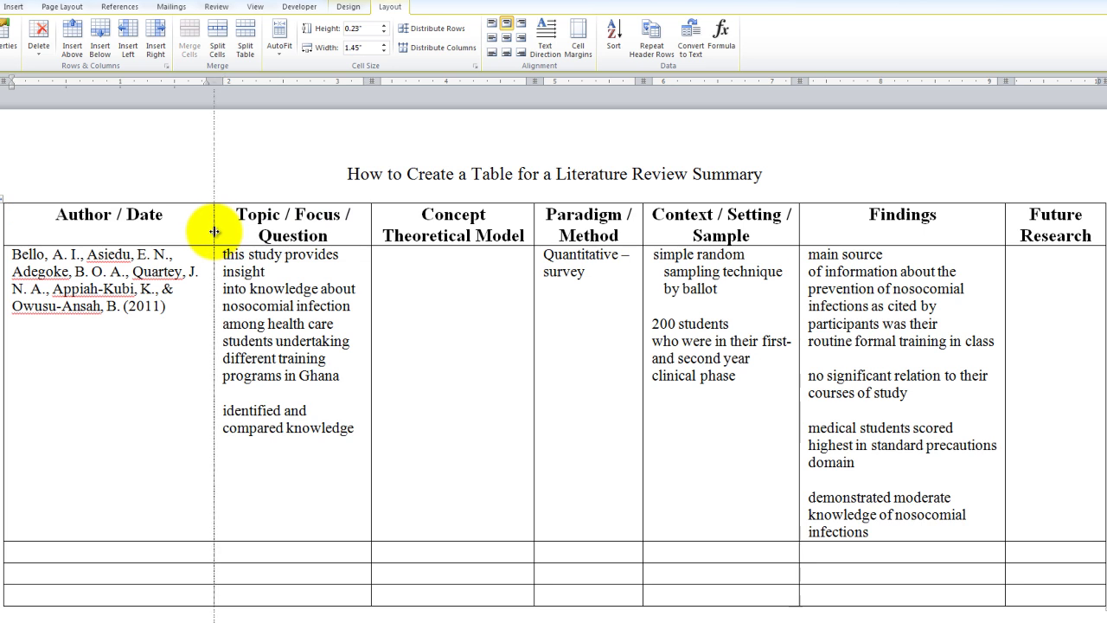
left_click_drag(214, 231, 208, 231)
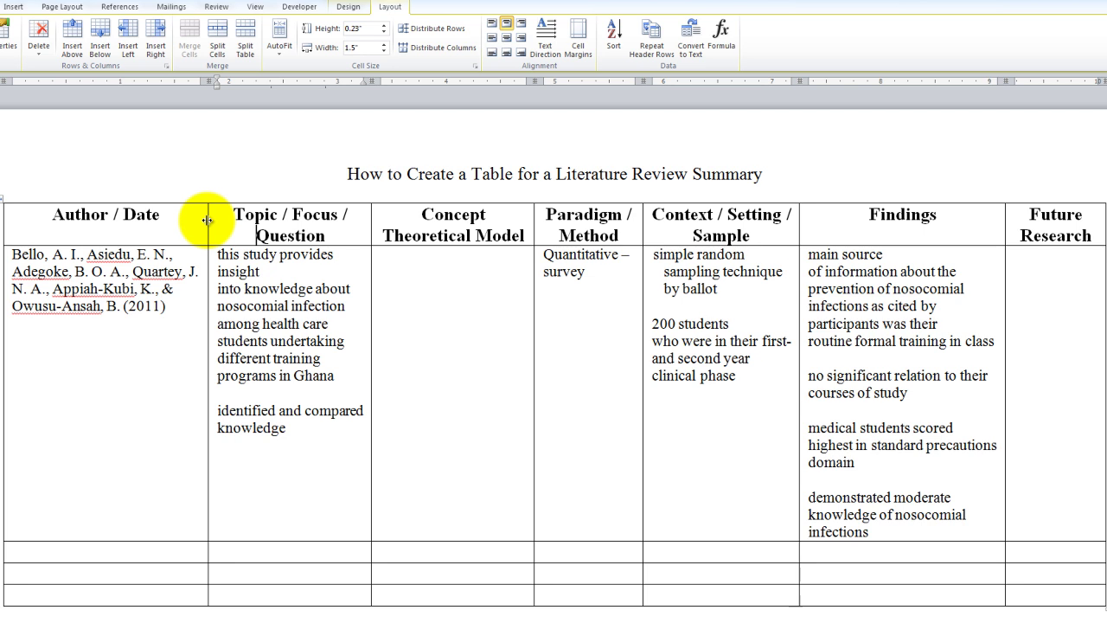
left_click_drag(208, 221, 201, 220)
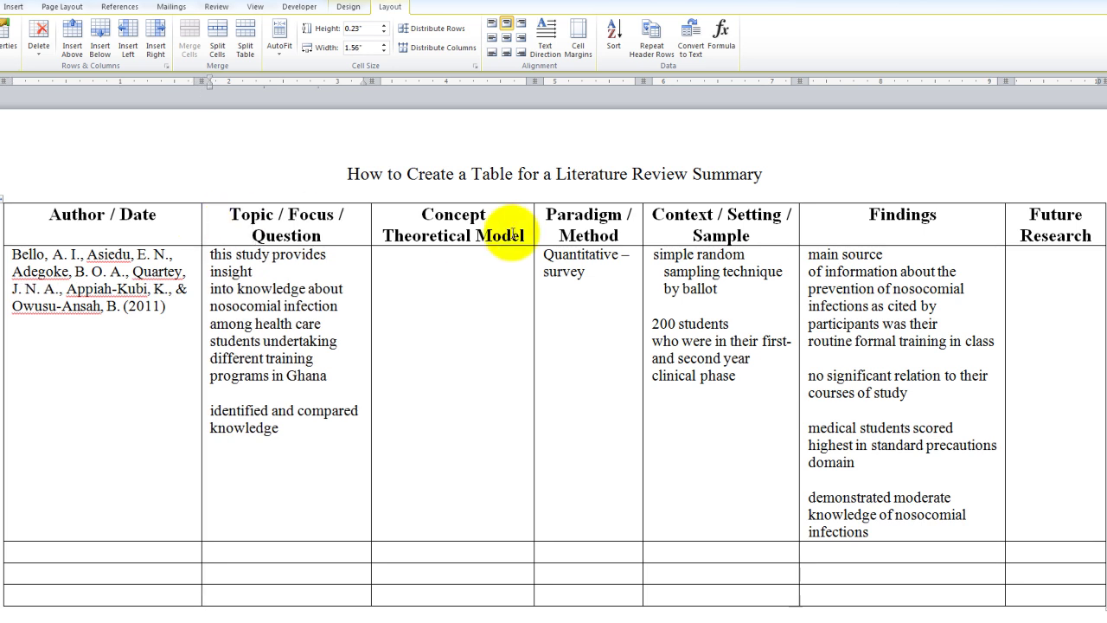
mouse_move(798, 229)
left_mouse_down()
mouse_move(761, 230)
mouse_move(804, 230)
left_mouse_up()
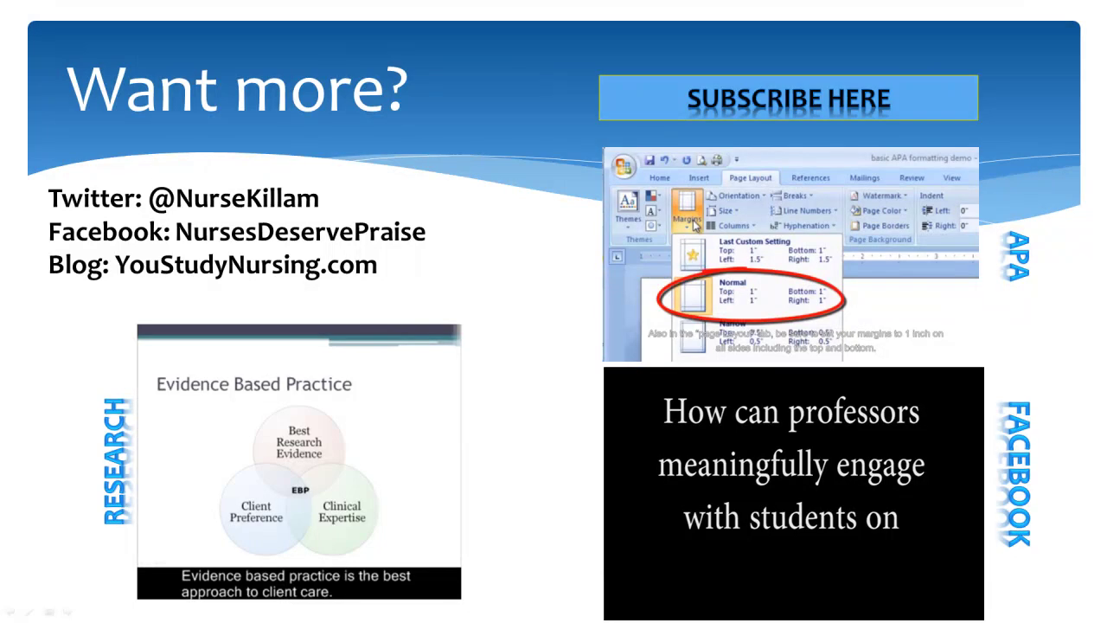